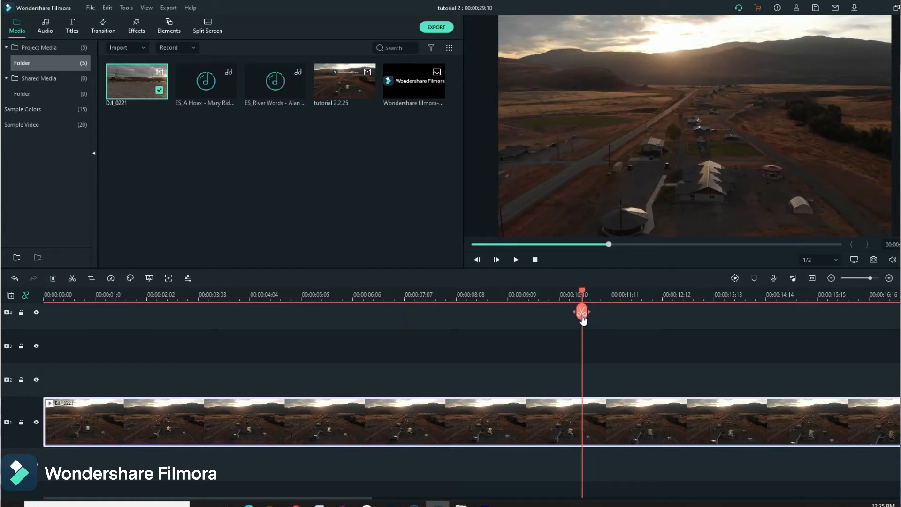
# Step: Split the DJI_0221 clip at about 00:00:10:21, delete the part after the cut, and preview the shortened clip
pyautogui.click(582, 312)
pyautogui.rightClick(652, 417)
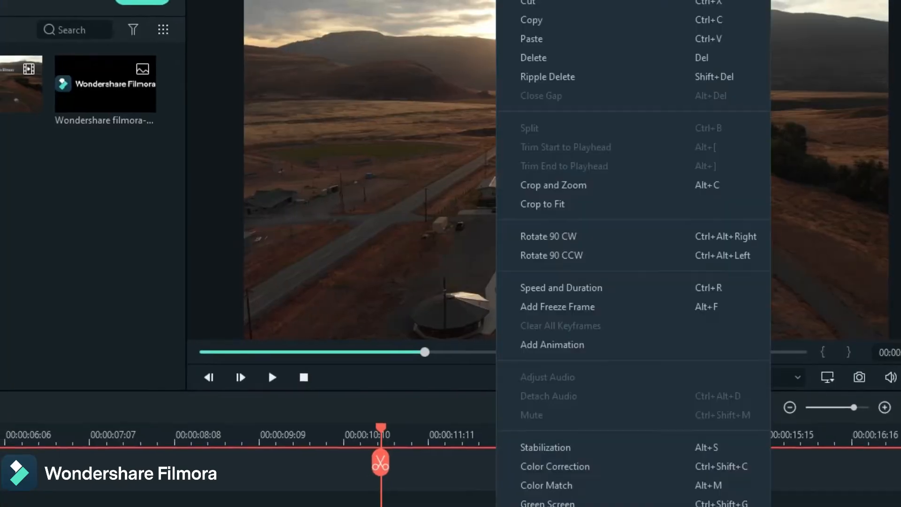
pyautogui.click(662, 37)
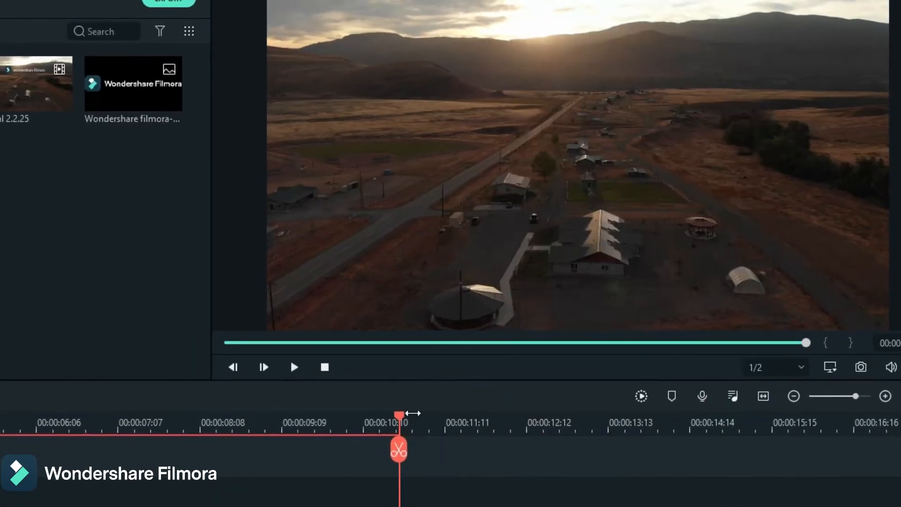
pyautogui.press('space')
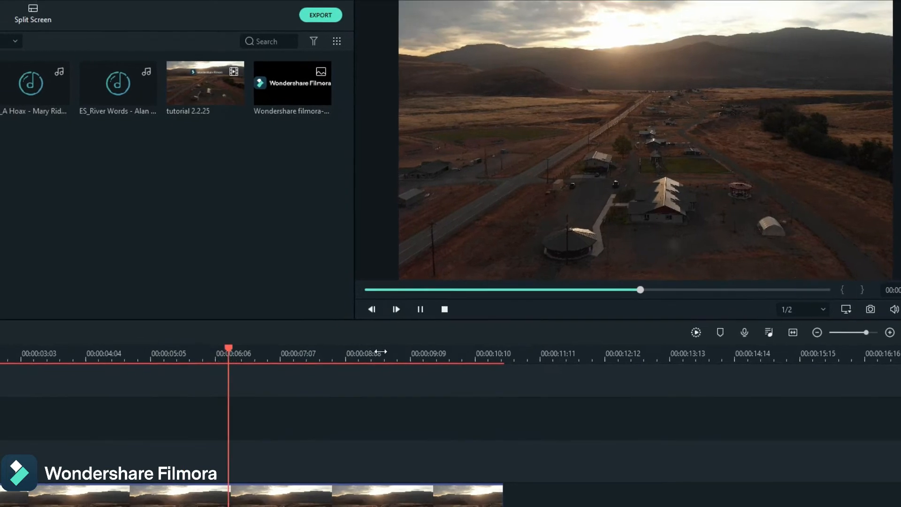
pyautogui.press('space')
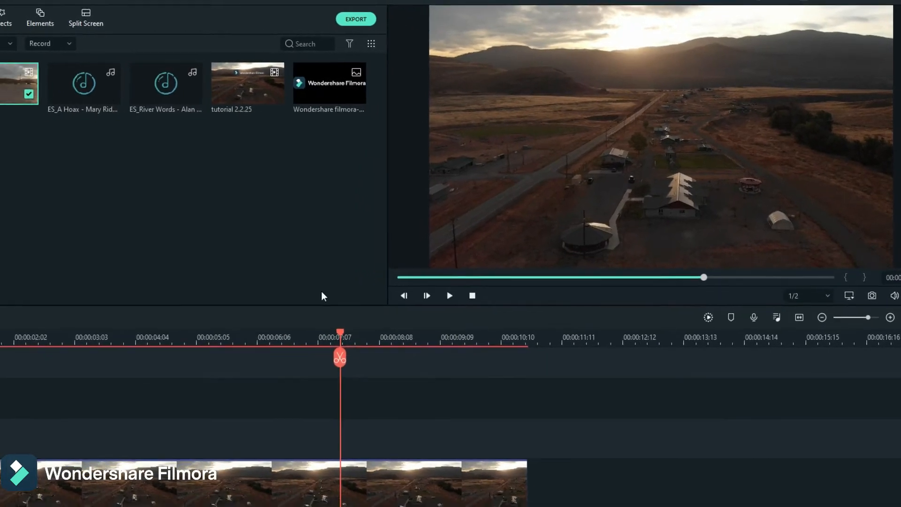
# Step: Place the Wondershare Filmora logo image above the video from the timeline start and extend it to the video clip's end
pyautogui.moveTo(332, 336); pyautogui.dragTo(0, 375)
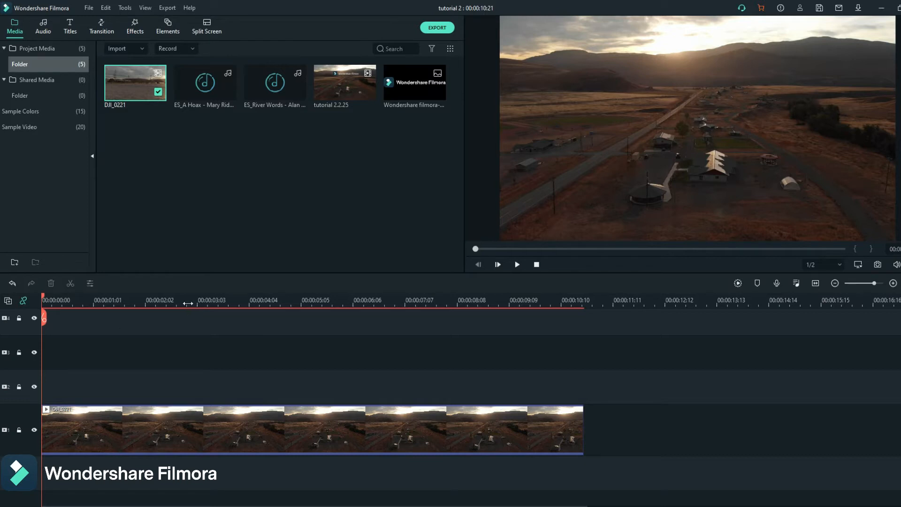
pyautogui.moveTo(419, 95); pyautogui.dragTo(60, 395)
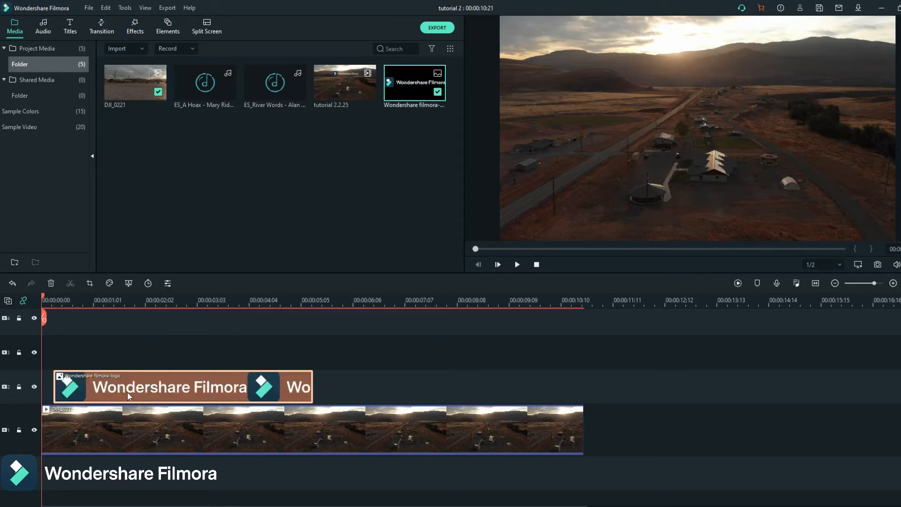
pyautogui.moveTo(128, 395); pyautogui.dragTo(116, 395)
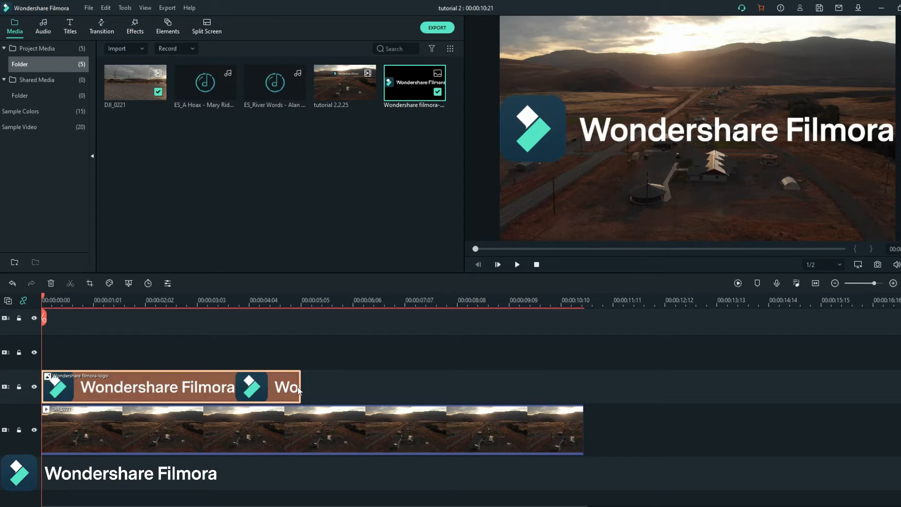
pyautogui.moveTo(301, 385); pyautogui.dragTo(580, 378)
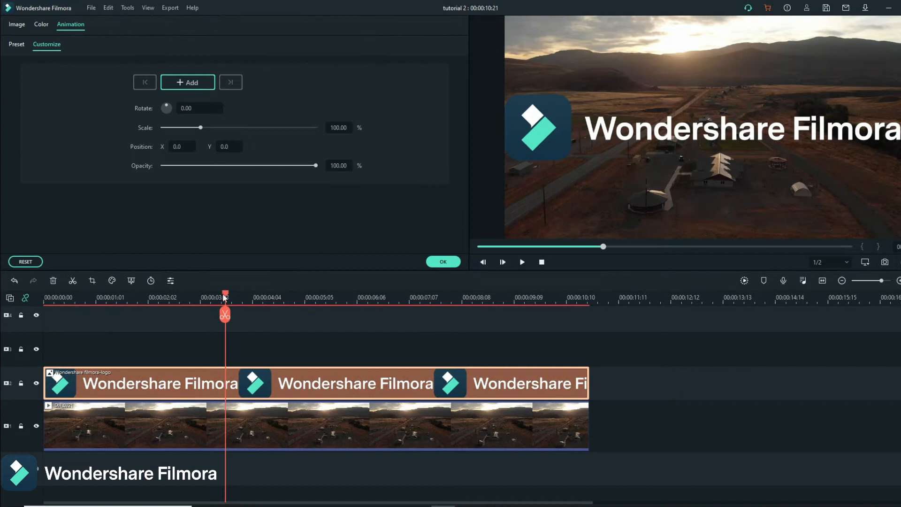
# Step: Add a logo keyframe at the clip's start with scale 49.26% and position X 0.2, Y 115.6
pyautogui.moveTo(224, 297); pyautogui.dragTo(45, 297)
pyautogui.click(775, 138)
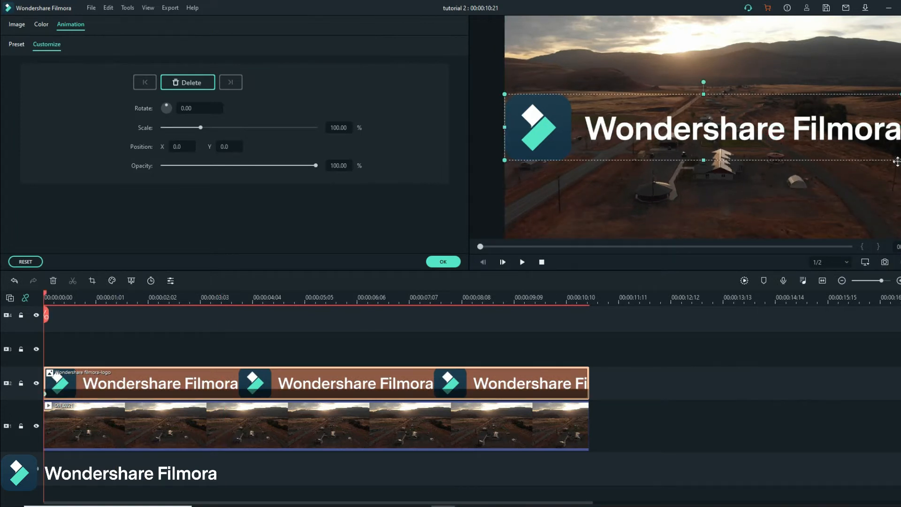
pyautogui.moveTo(898, 127); pyautogui.dragTo(701, 111)
pyautogui.moveTo(649, 97); pyautogui.dragTo(753, 66)
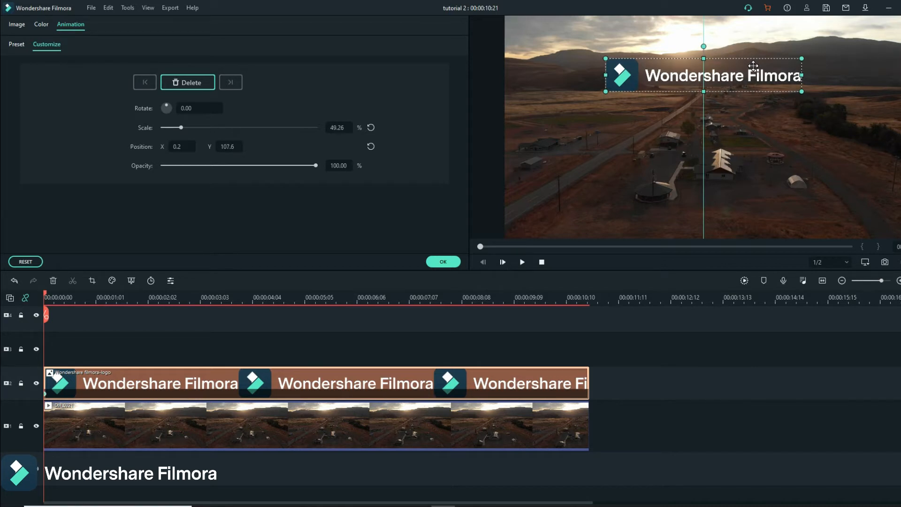
pyautogui.moveTo(753, 66); pyautogui.dragTo(752, 62)
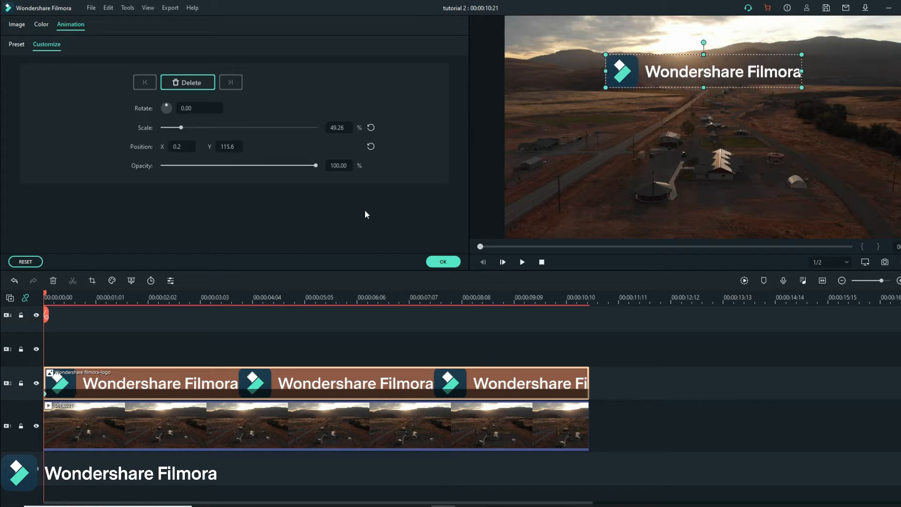
# Step: Add a second logo keyframe at about 3.5 seconds with the scale set to 76.26%
pyautogui.press('space')
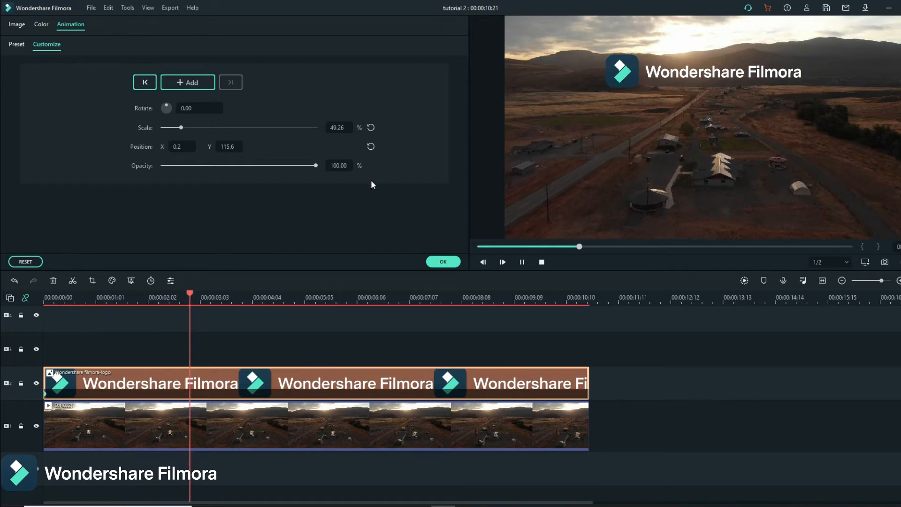
pyautogui.press('space')
pyautogui.moveTo(333, 127); pyautogui.dragTo(346, 128)
# Step: Add a third logo keyframe at about 8 seconds with scale 99.26% and apply the custom animation
pyautogui.press('space')
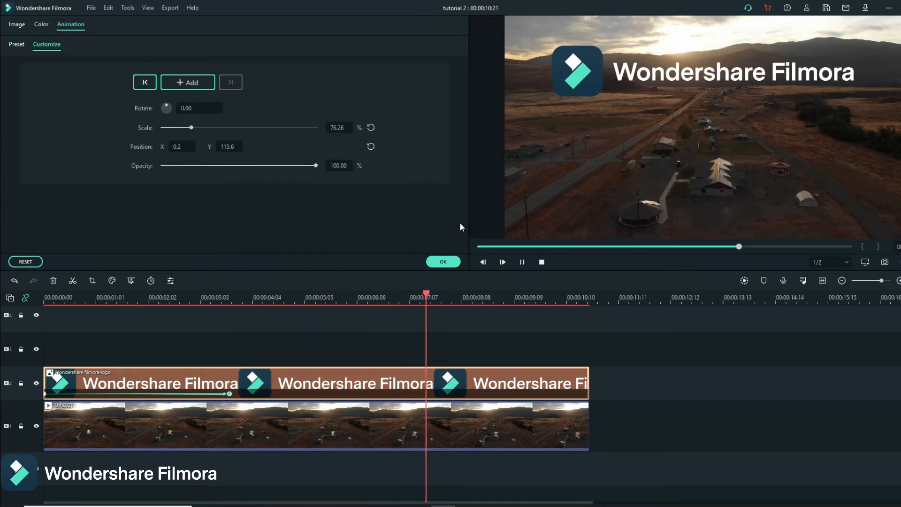
pyautogui.press('space')
pyautogui.moveTo(334, 128); pyautogui.dragTo(355, 127)
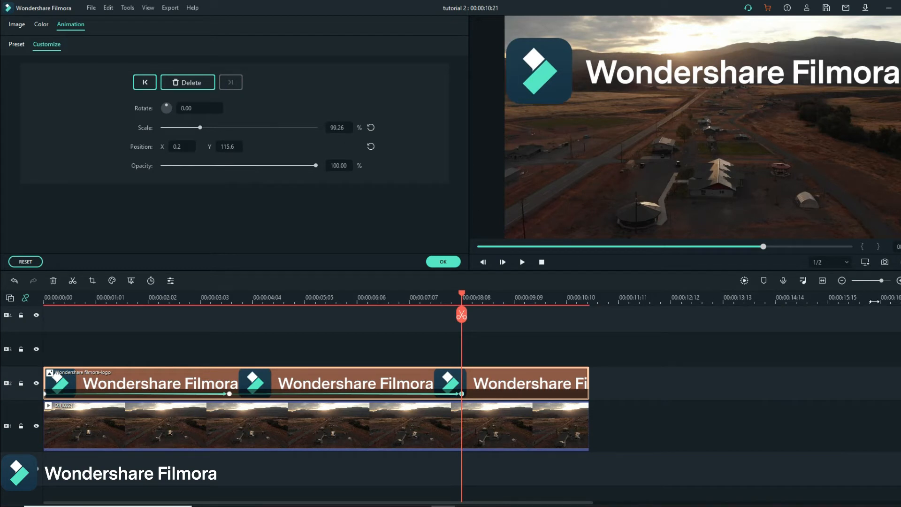
pyautogui.click(521, 262)
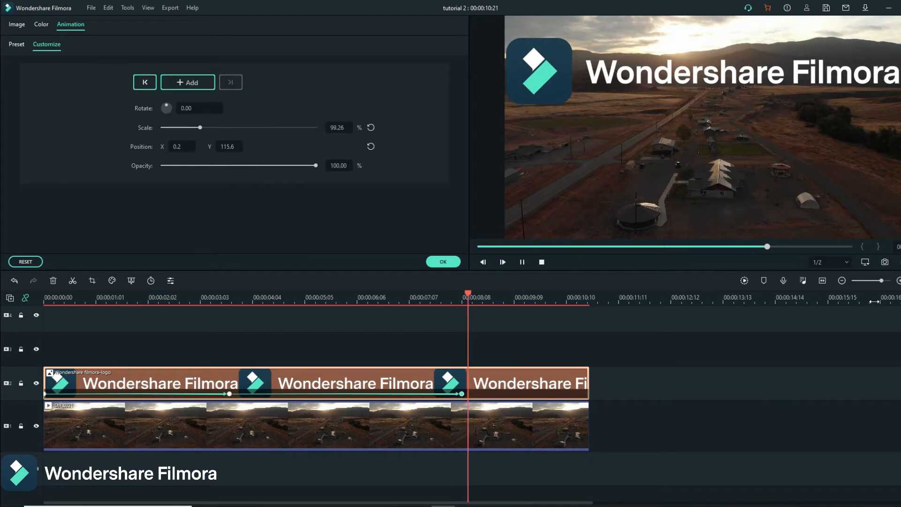
pyautogui.click(522, 263)
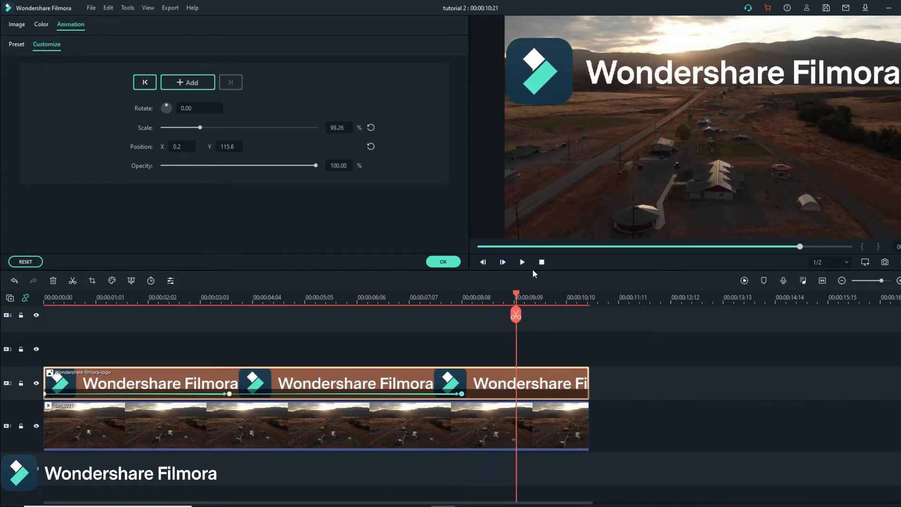
pyautogui.click(444, 261)
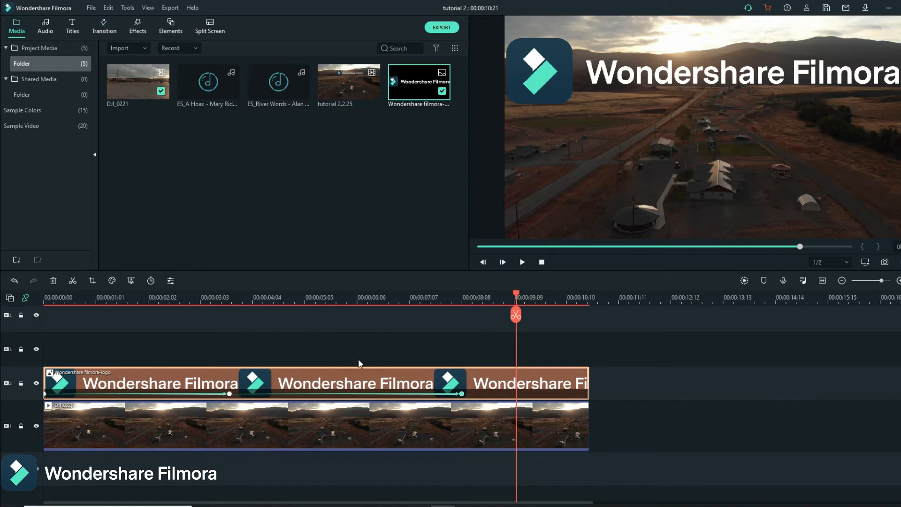
# Step: Replace the logo clip with a Default Title above the video, starting at zero and stretched to about the video's length
pyautogui.rightClick(349, 385)
pyautogui.click(382, 38)
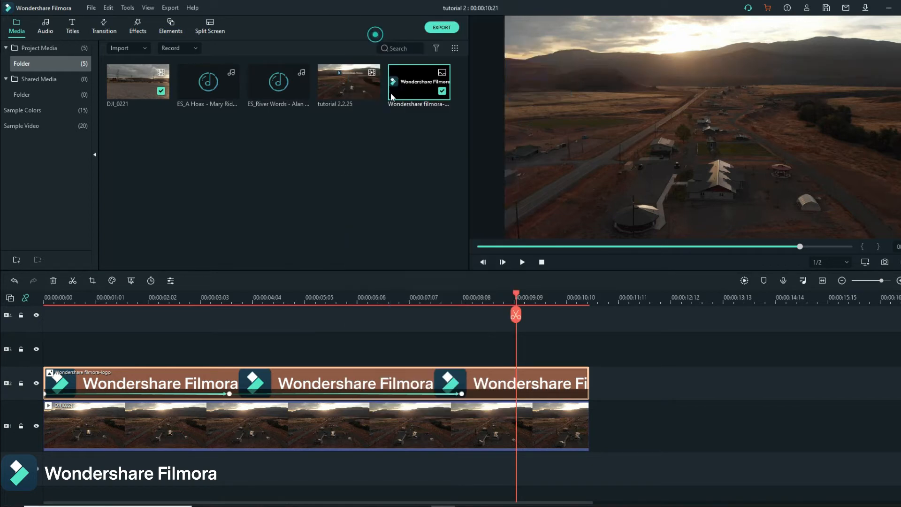
pyautogui.click(73, 24)
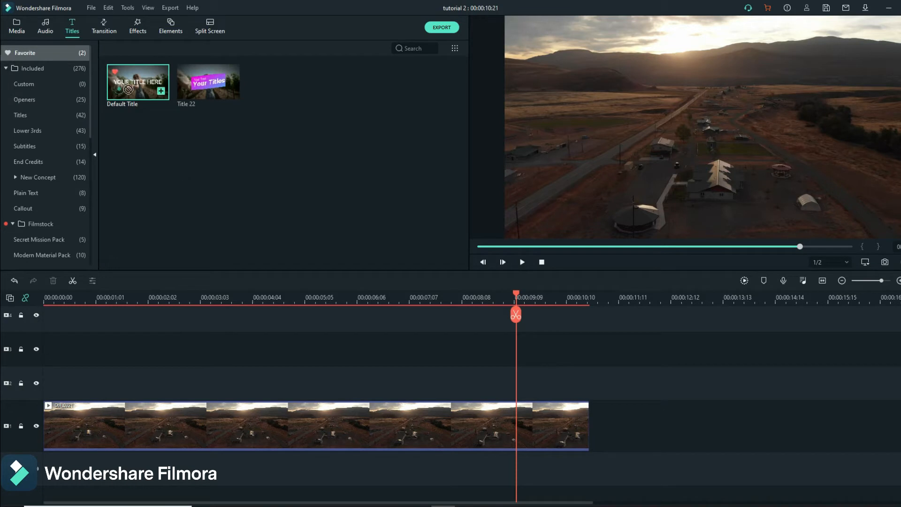
pyautogui.moveTo(128, 89); pyautogui.dragTo(22, 388)
pyautogui.moveTo(187, 318); pyautogui.dragTo(638, 382)
# Step: Change the Default Title's text to "You're Awesome"
pyautogui.doubleClick(366, 378)
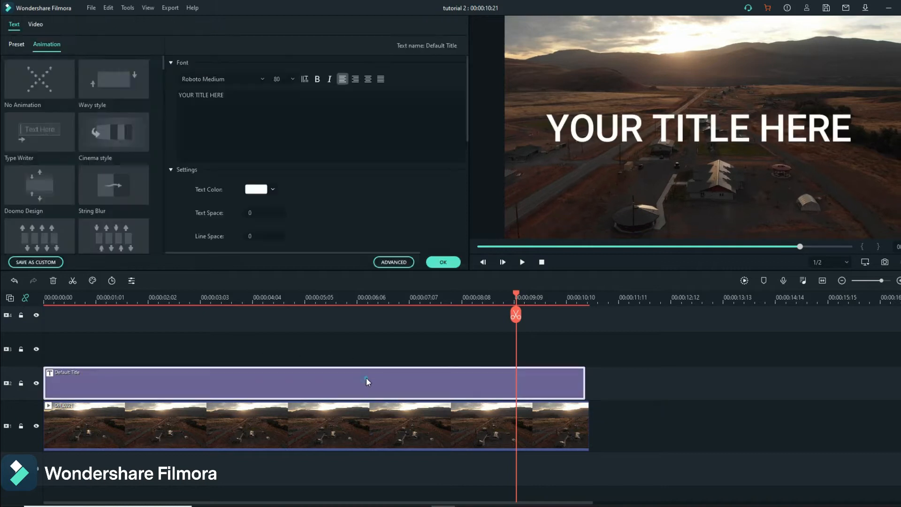
pyautogui.click(230, 95)
pyautogui.moveTo(230, 96); pyautogui.dragTo(179, 95)
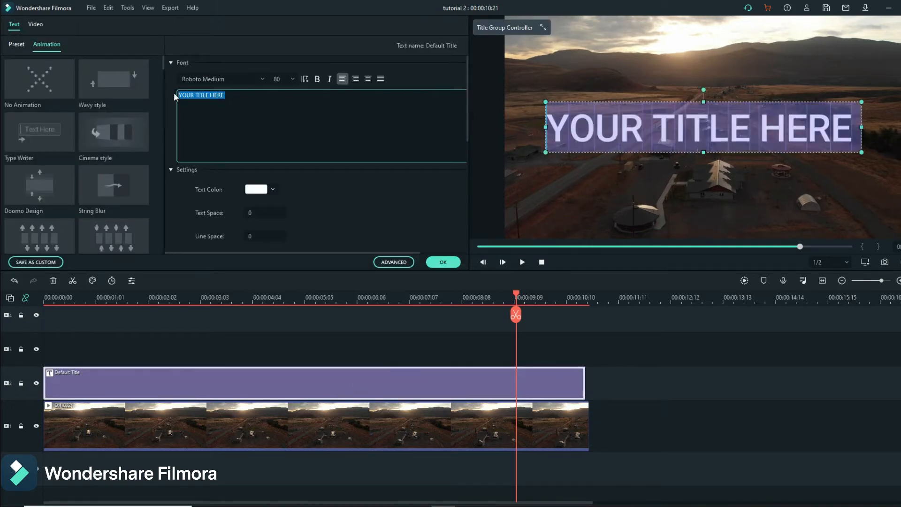
pyautogui.write('You')
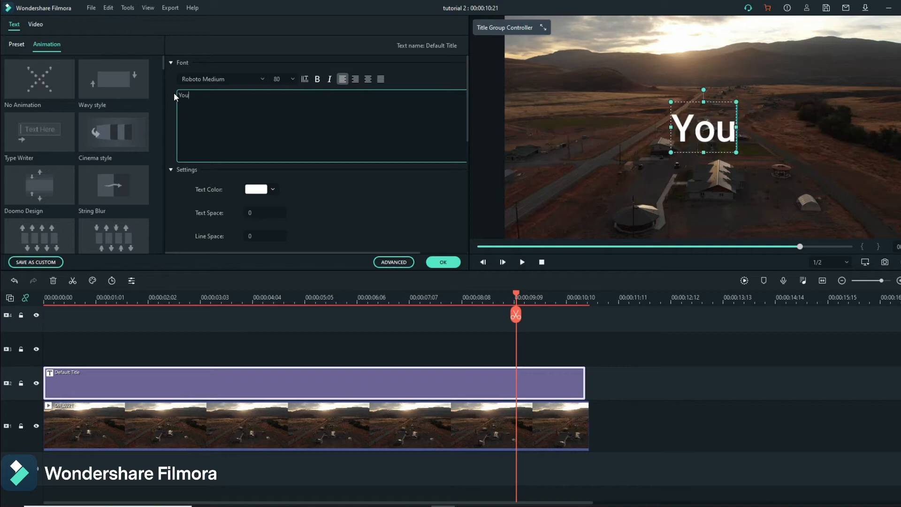
pyautogui.write("'re")
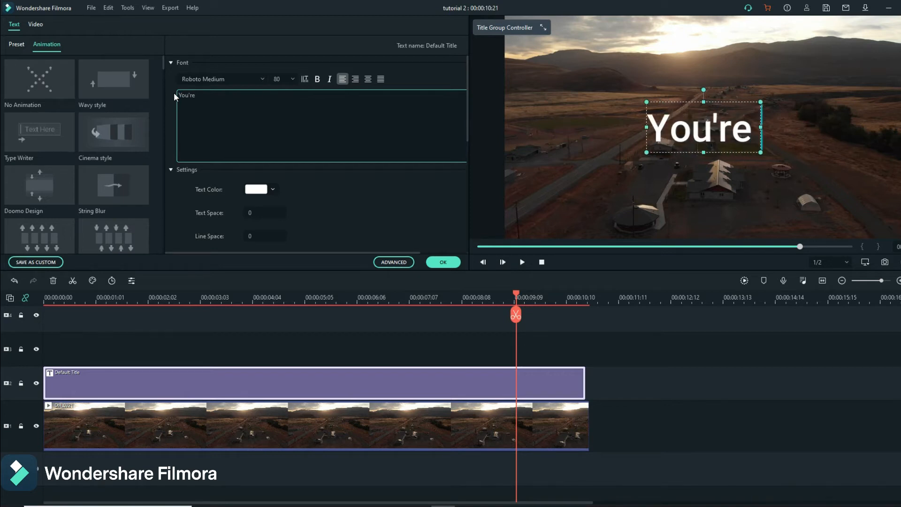
pyautogui.write(' Awesome')
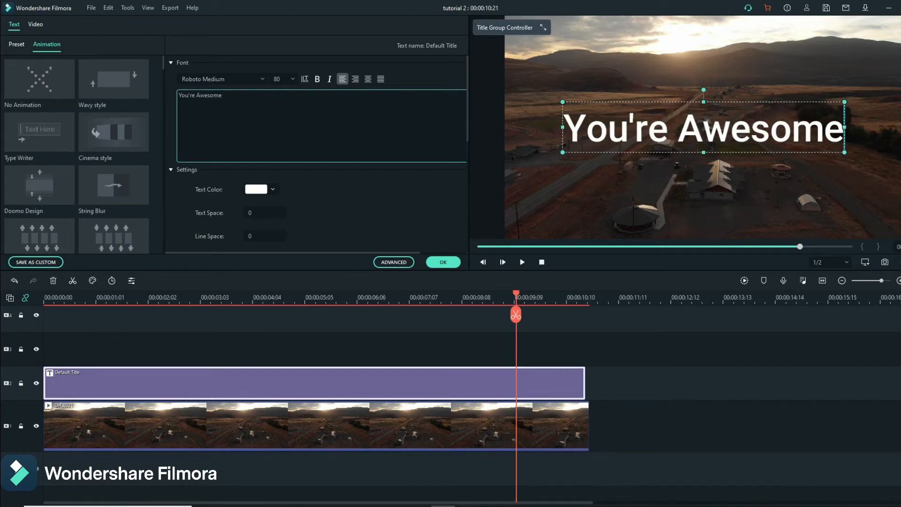
# Step: Set the title's font size to 100, move it slightly upward while keeping it horizontally centred, and apply the changes
pyautogui.click(293, 77)
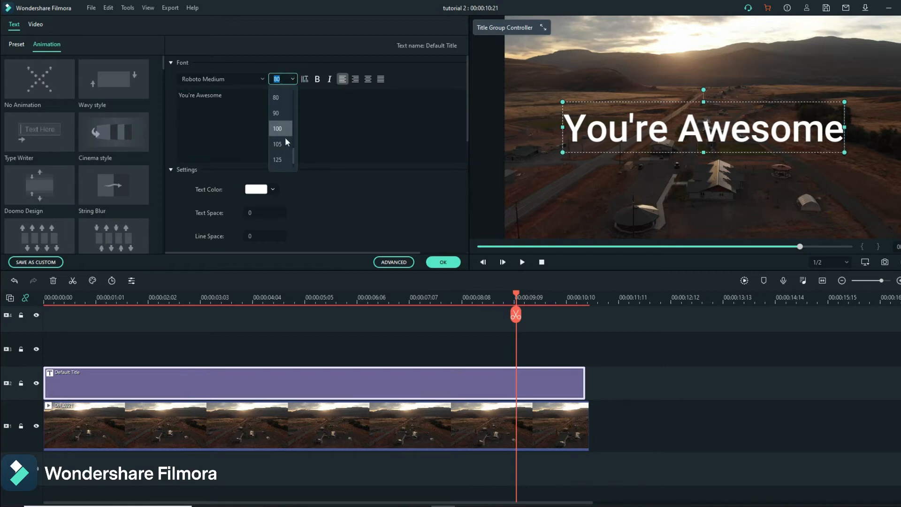
pyautogui.click(278, 130)
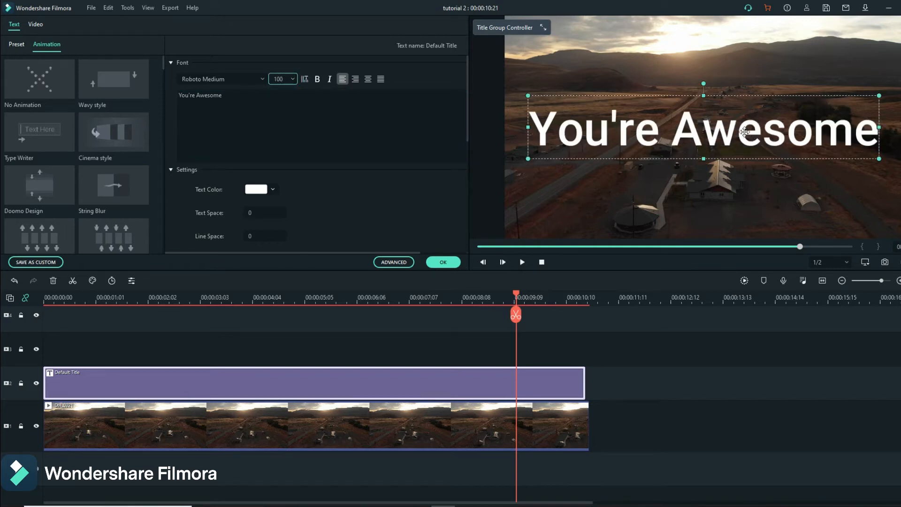
pyautogui.moveTo(730, 119); pyautogui.dragTo(731, 107)
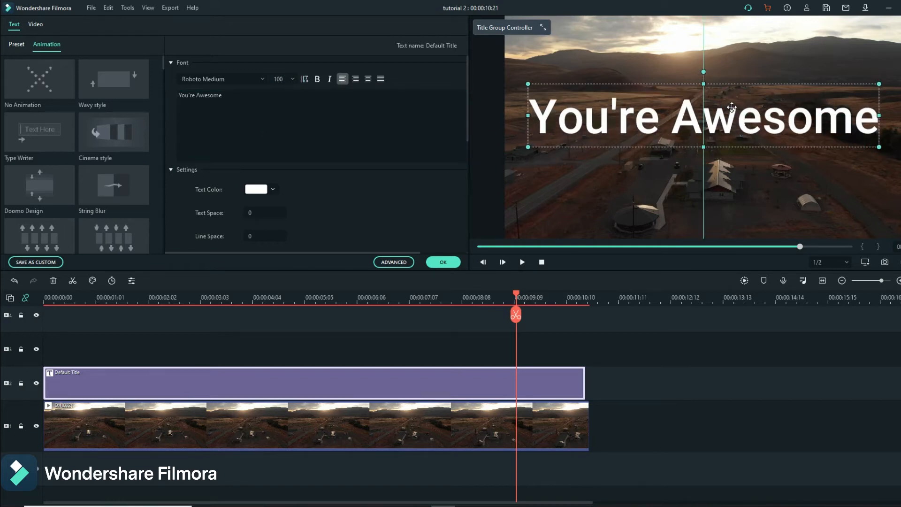
pyautogui.click(443, 261)
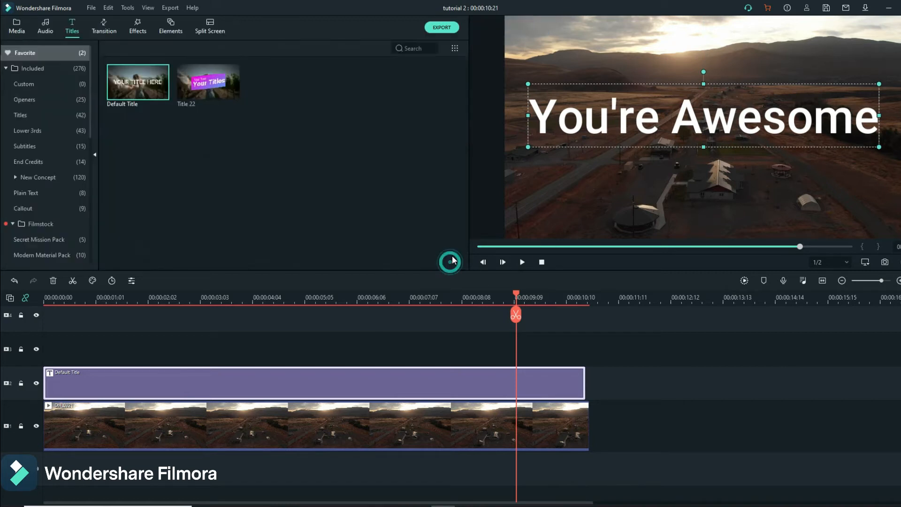
# Step: Return to the timeline start and browse the text animation presets available for the title
pyautogui.moveTo(517, 296); pyautogui.dragTo(6, 359)
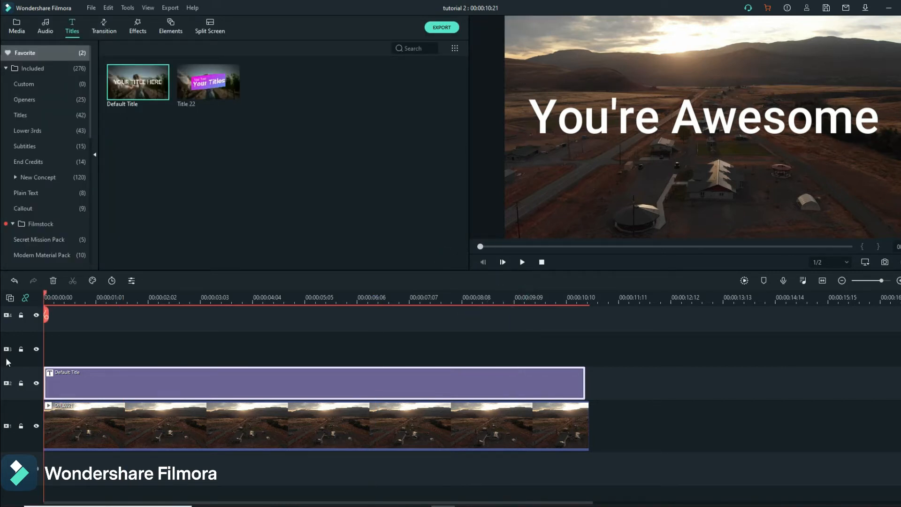
pyautogui.doubleClick(154, 379)
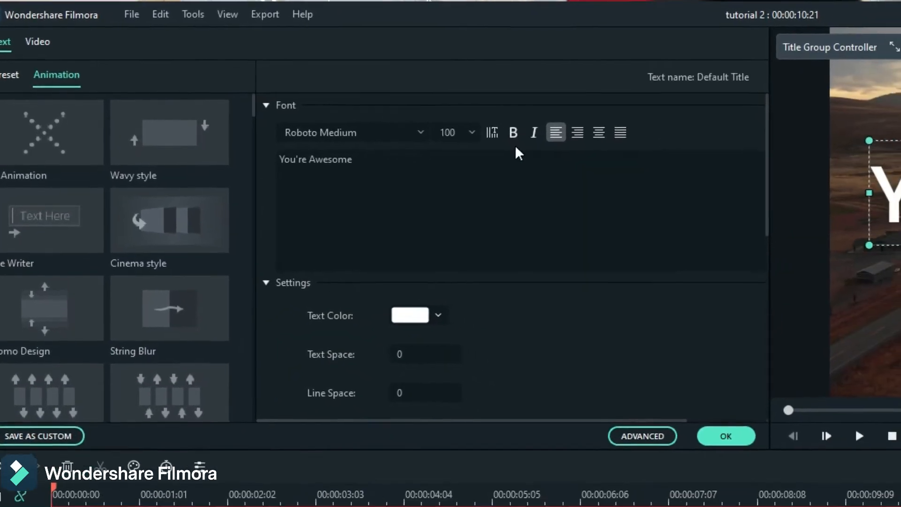
pyautogui.scroll(-10, 207, 206)
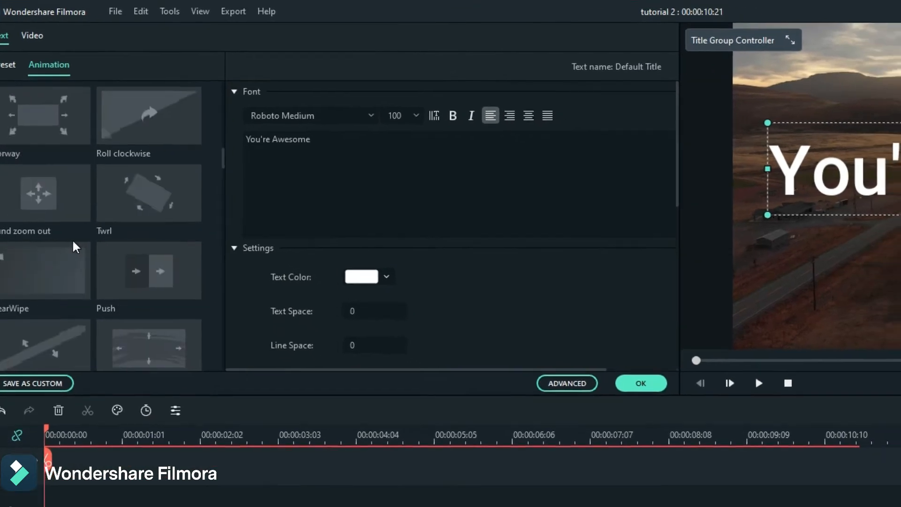
pyautogui.scroll(10, 93, 279)
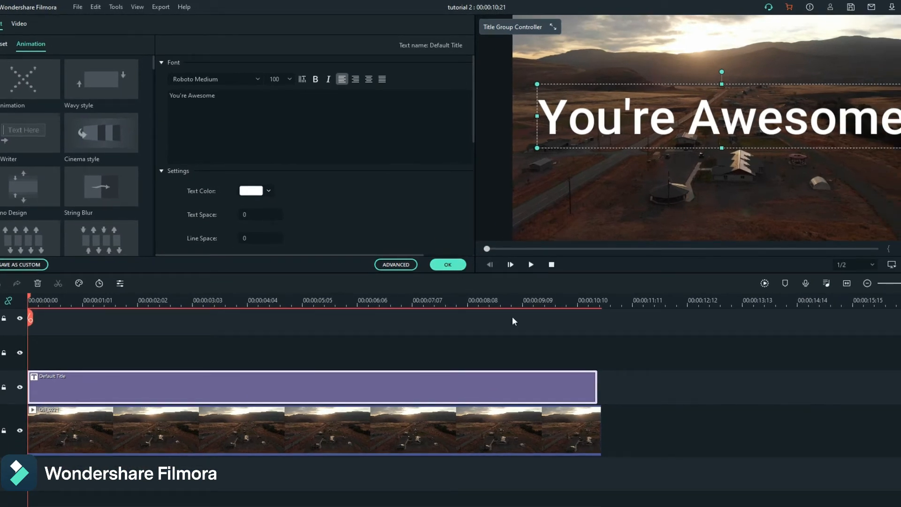
pyautogui.scroll(-3, 494, 302)
pyautogui.click(448, 264)
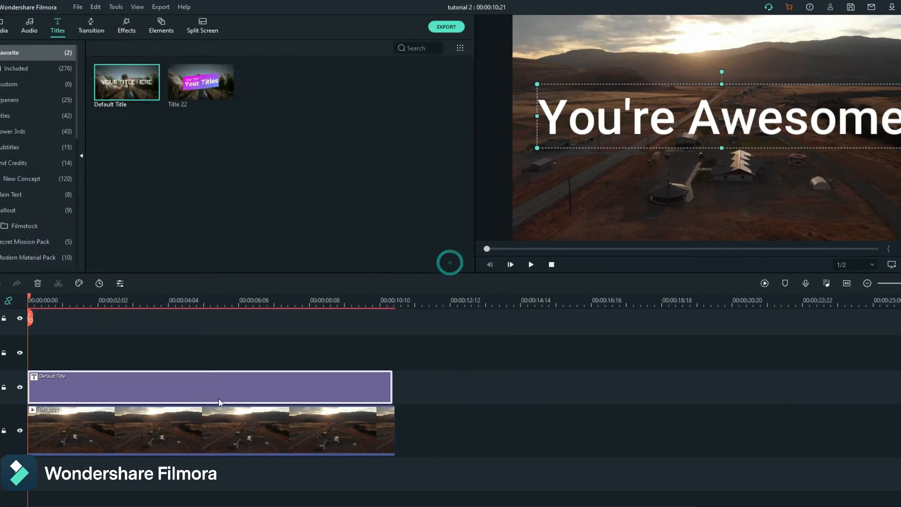
# Step: Move the title clip past the video's end to start at about 00:00:12:12 and show it at about 00:00:14:14
pyautogui.moveTo(113, 401); pyautogui.dragTo(539, 391)
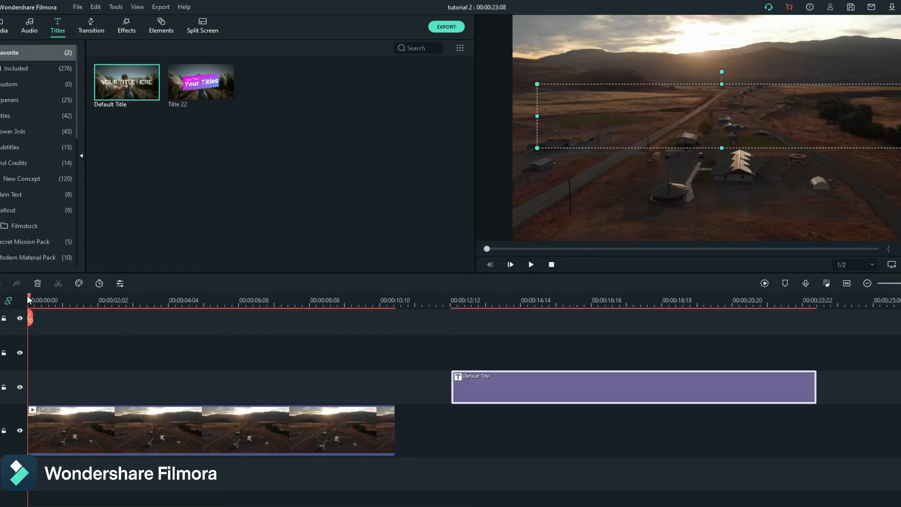
pyautogui.moveTo(29, 299); pyautogui.dragTo(531, 329)
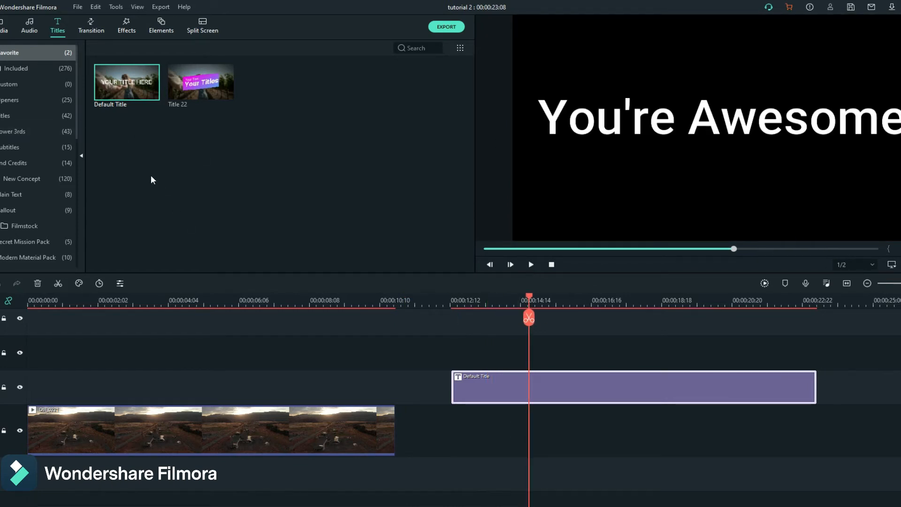
# Step: Place the Green sample colour on the video track beneath the title and take a snapshot of the combined frame
pyautogui.click(3, 26)
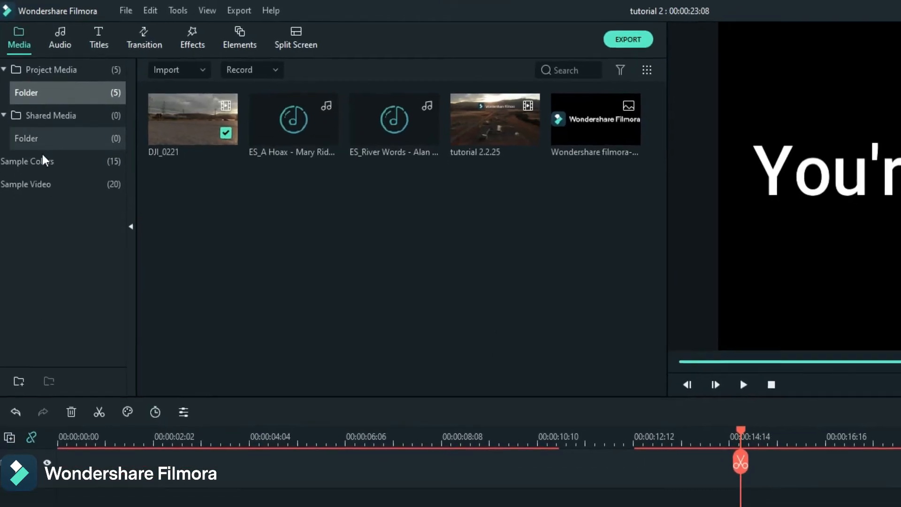
pyautogui.click(33, 152)
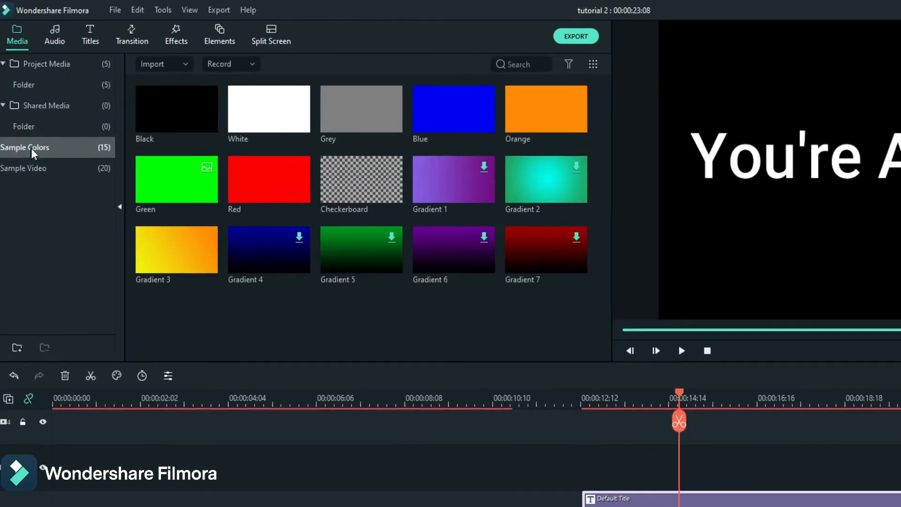
pyautogui.moveTo(180, 186); pyautogui.dragTo(483, 448)
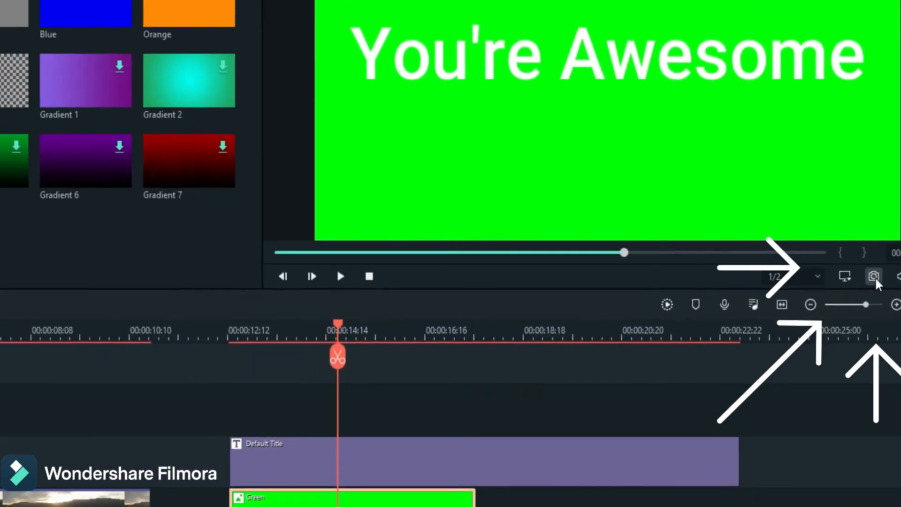
pyautogui.click(873, 277)
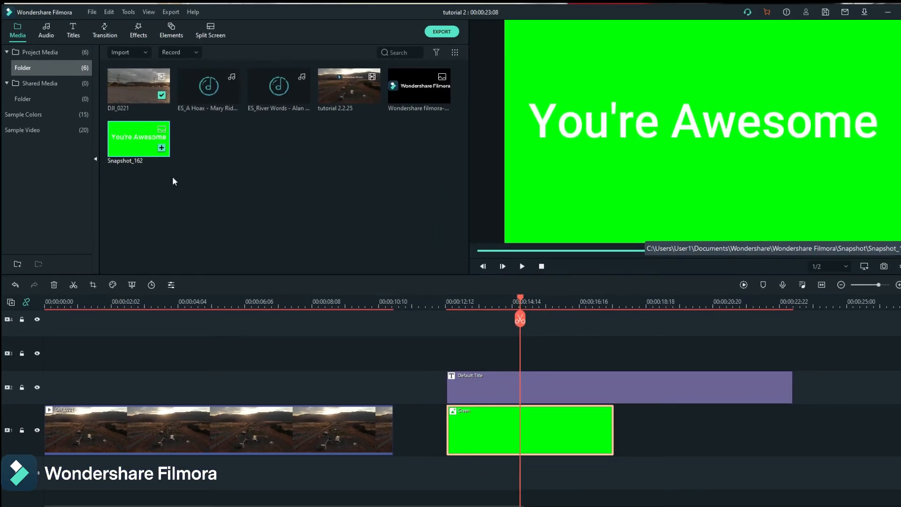
# Step: Replace the title and green clips with the snapshot image above the drone clip, starting at zero and matching the drone clip's length
pyautogui.moveTo(459, 355); pyautogui.dragTo(460, 443)
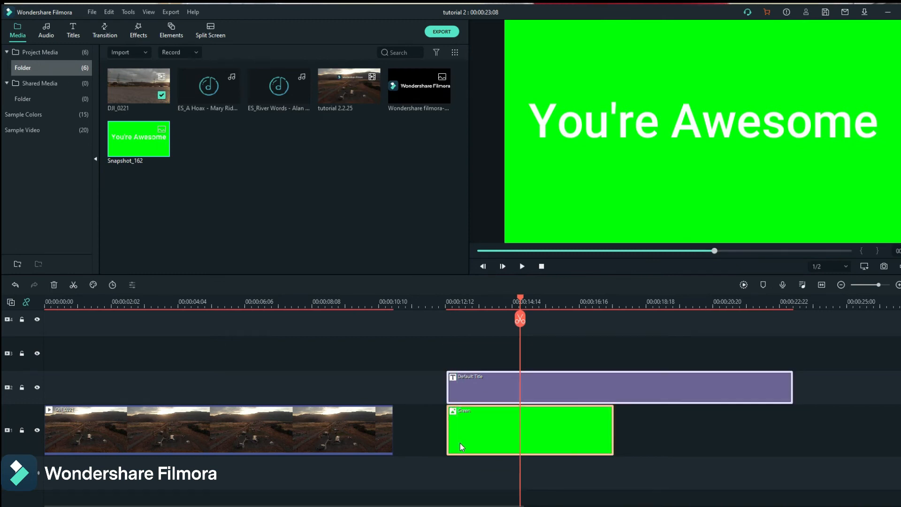
pyautogui.press('Delete')
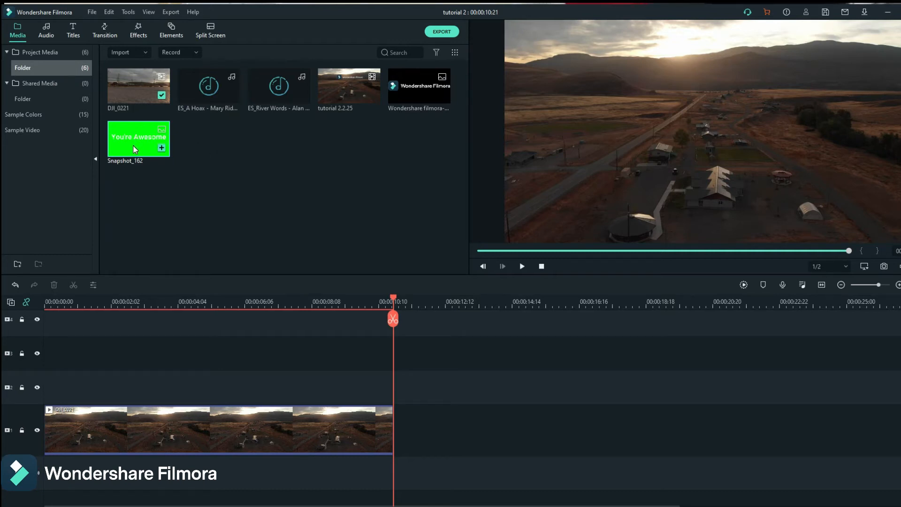
pyautogui.moveTo(204, 249); pyautogui.dragTo(211, 385)
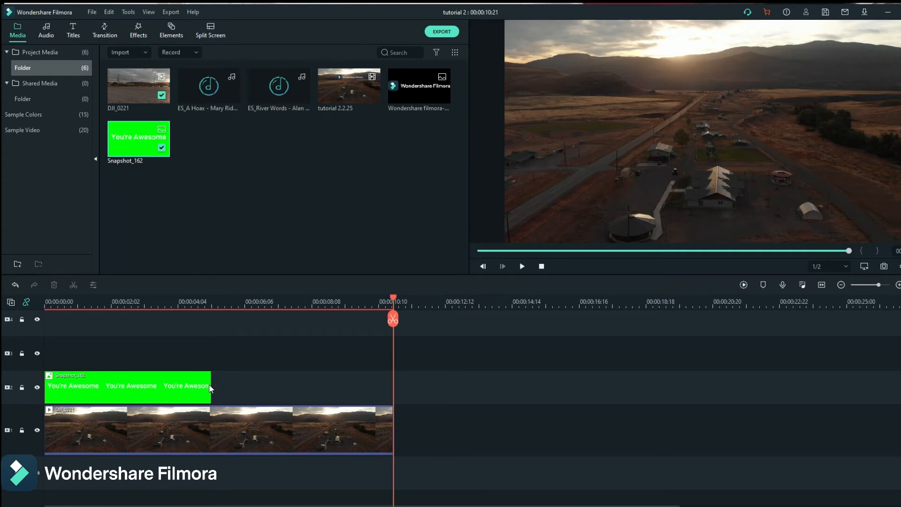
pyautogui.click(209, 387)
pyautogui.moveTo(378, 391); pyautogui.dragTo(396, 385)
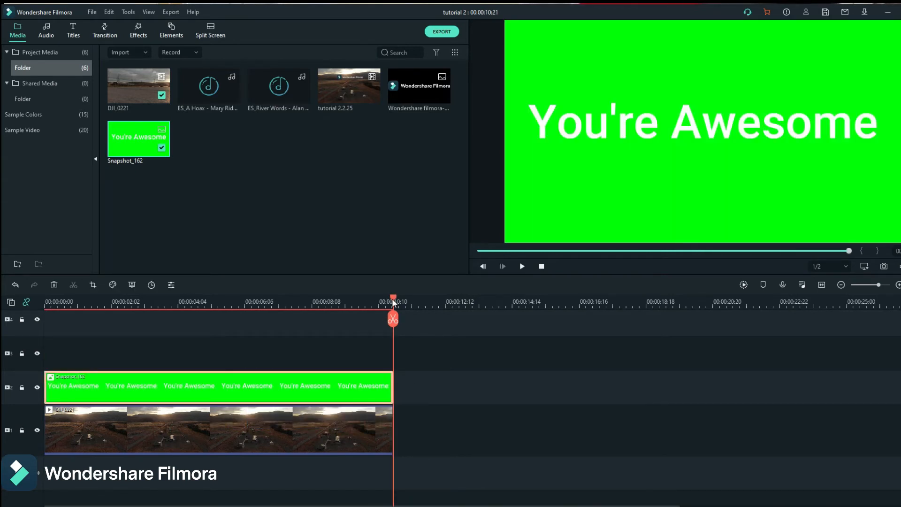
# Step: Key out the snapshot's green background with Chroma Key at a tolerance of 100 and apply the changes
pyautogui.press('Home')
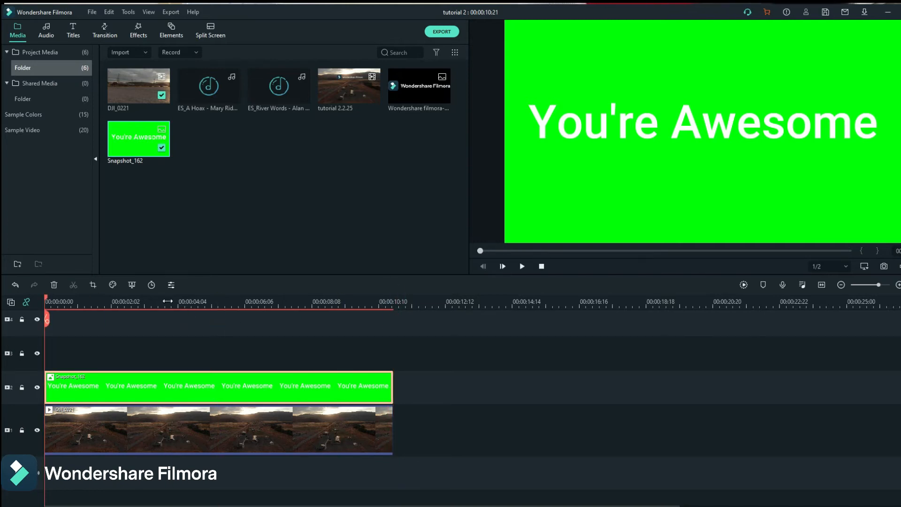
pyautogui.click(133, 284)
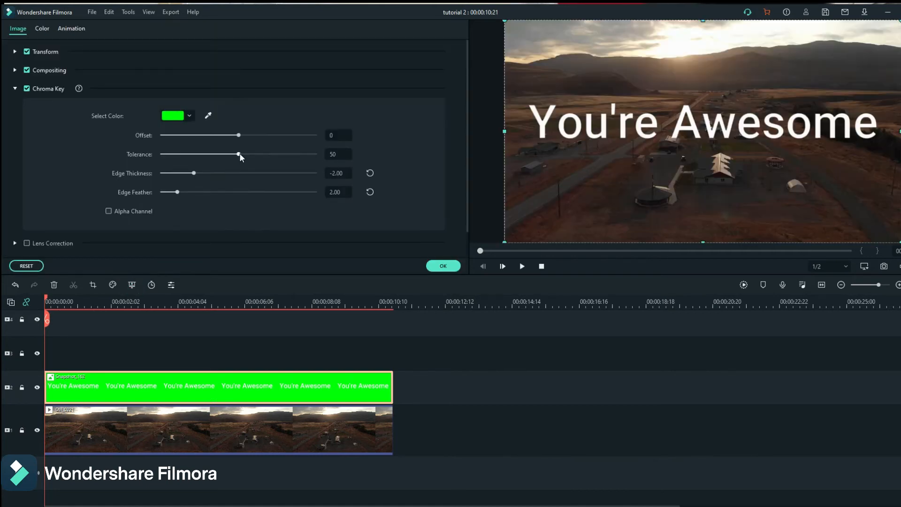
pyautogui.moveTo(240, 157); pyautogui.dragTo(359, 157)
pyautogui.moveTo(230, 156); pyautogui.dragTo(346, 159)
pyautogui.click(442, 266)
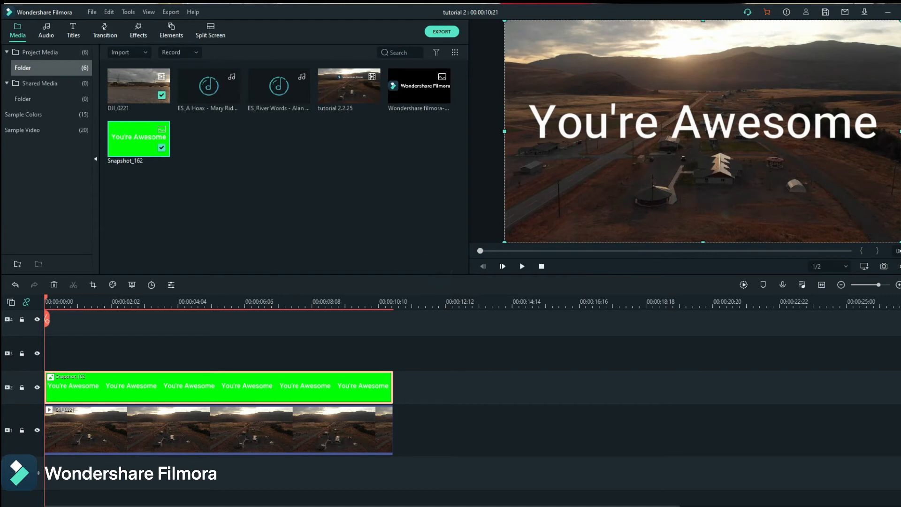
# Step: Shrink the keyed text image and position it centred in the upper part of the frame, and preview the result
pyautogui.moveTo(886, 231); pyautogui.dragTo(711, 134)
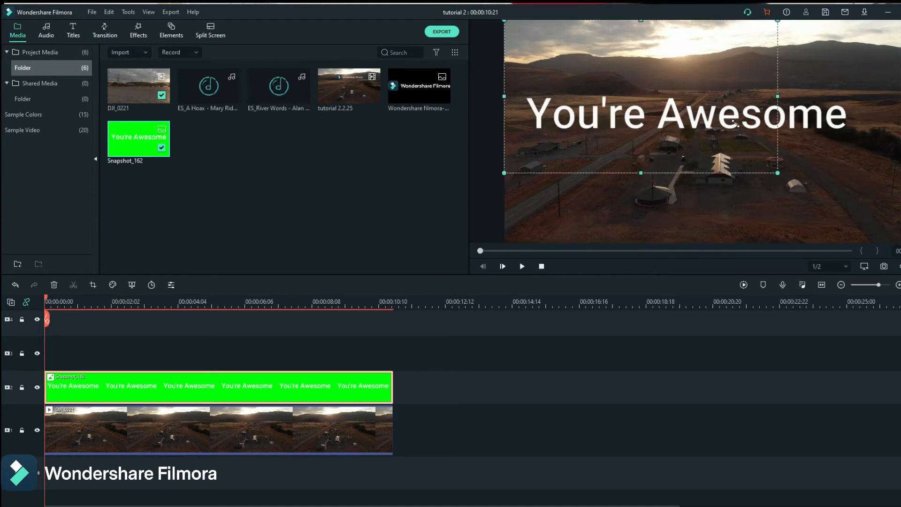
pyautogui.moveTo(654, 80); pyautogui.dragTo(769, 78)
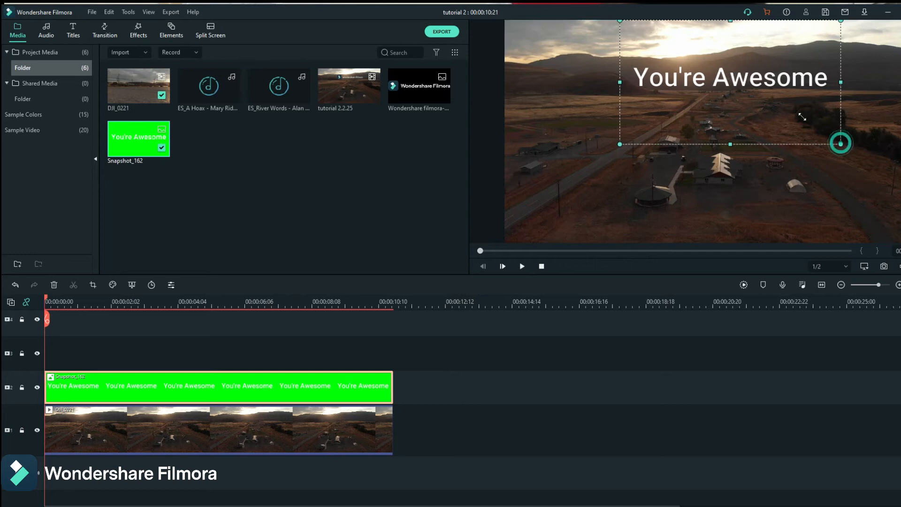
pyautogui.moveTo(801, 117); pyautogui.dragTo(765, 101)
pyautogui.moveTo(717, 70)
pyautogui.mouseDown()
pyautogui.moveTo(723, 82)
pyautogui.moveTo(714, 82)
pyautogui.moveTo(741, 80)
pyautogui.moveTo(717, 81)
pyautogui.moveTo(723, 79)
pyautogui.mouseUp()
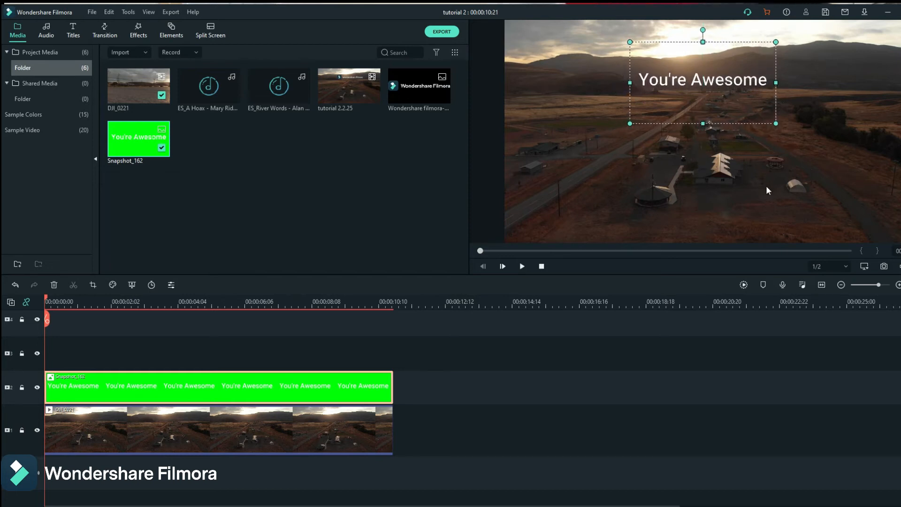
pyautogui.press('space')
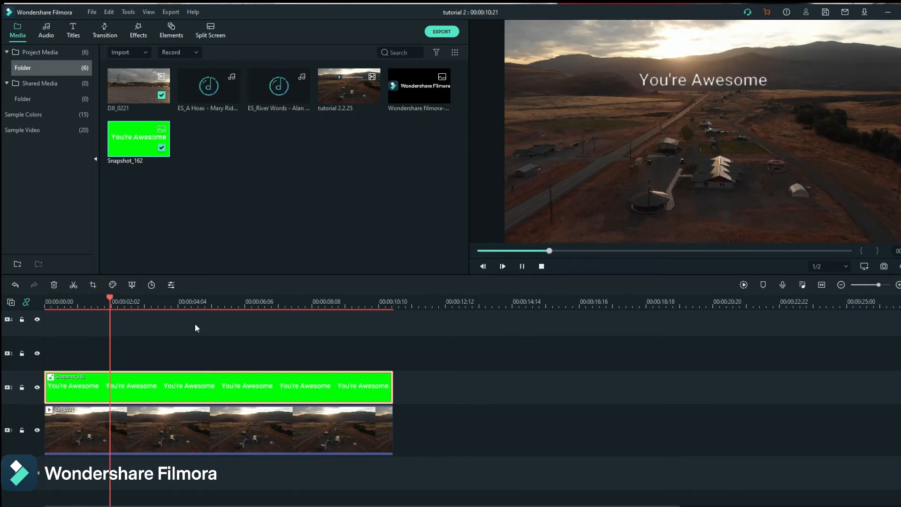
pyautogui.press('space')
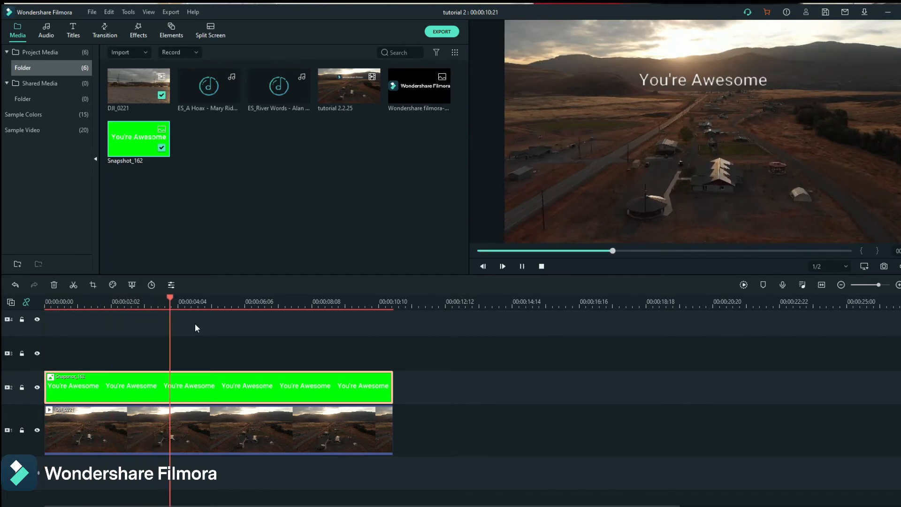
# Step: Add a custom animation keyframe at the very start of the snapshot clip
pyautogui.doubleClick(124, 384)
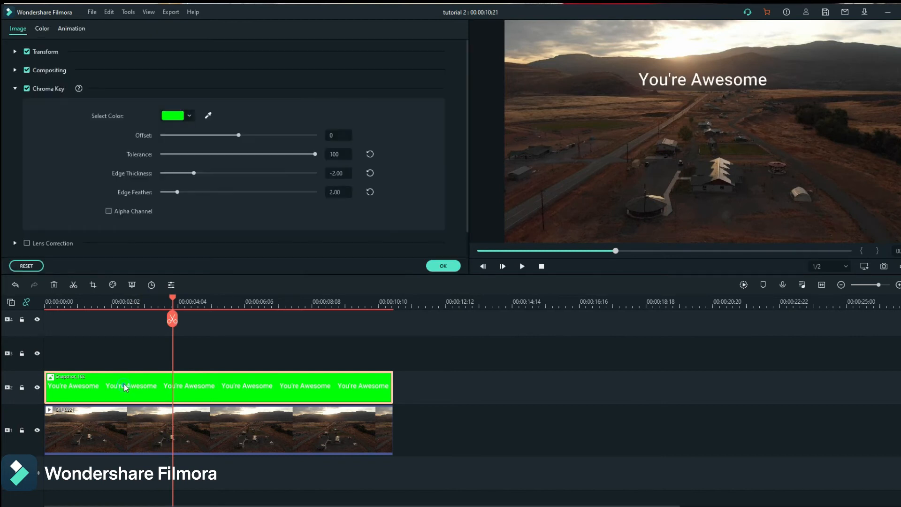
pyautogui.click(70, 29)
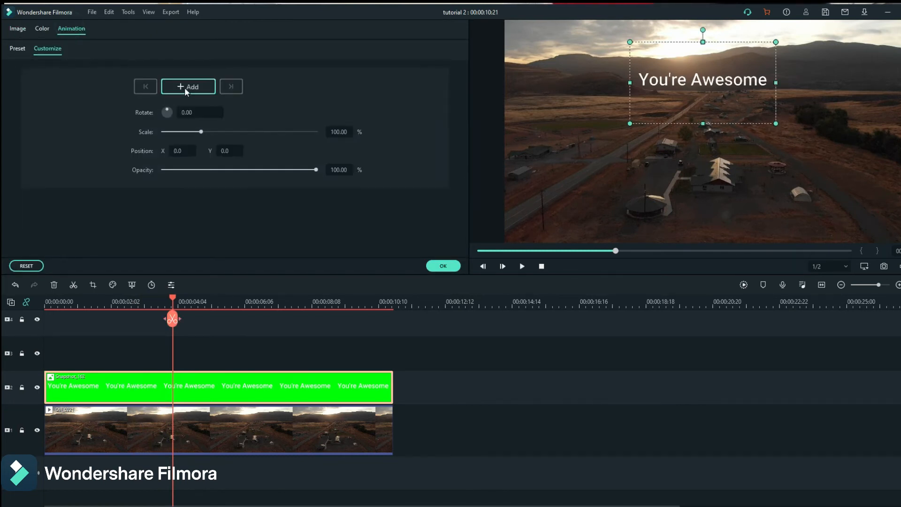
pyautogui.moveTo(173, 296); pyautogui.dragTo(27, 326)
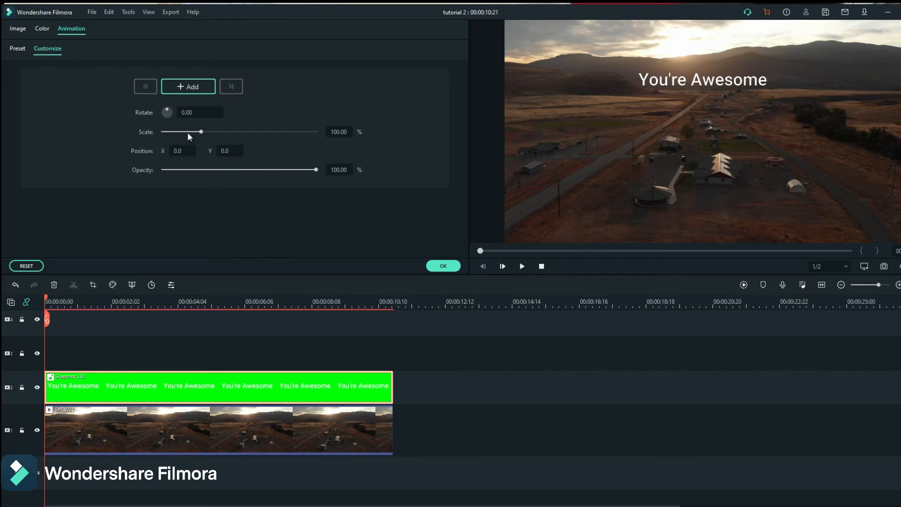
pyautogui.click(190, 87)
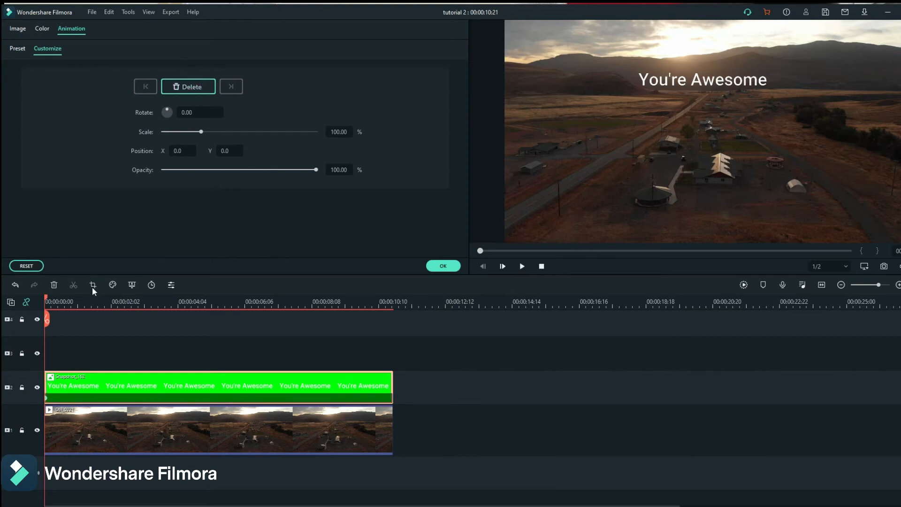
# Step: Add a keyframe at about 00:00:04:00 on the snapshot clip with its scale enlarged to 201%
pyautogui.press('space')
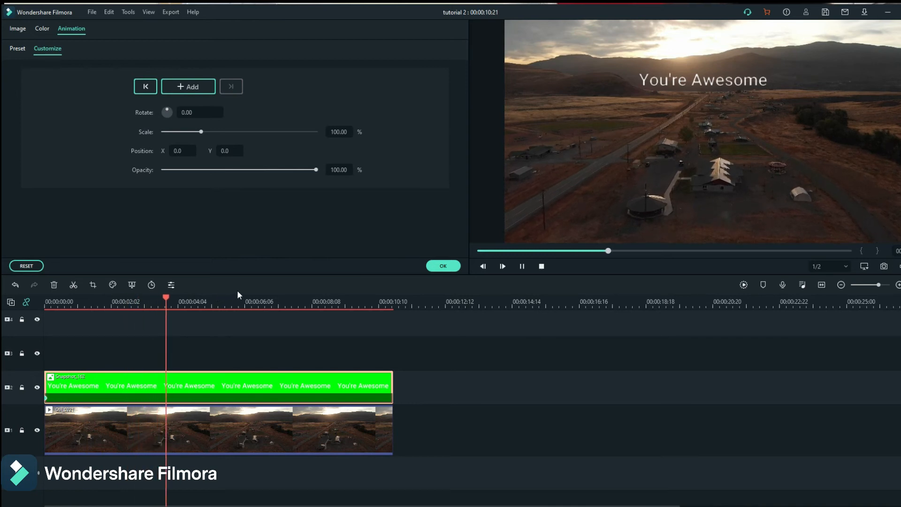
pyautogui.press('space')
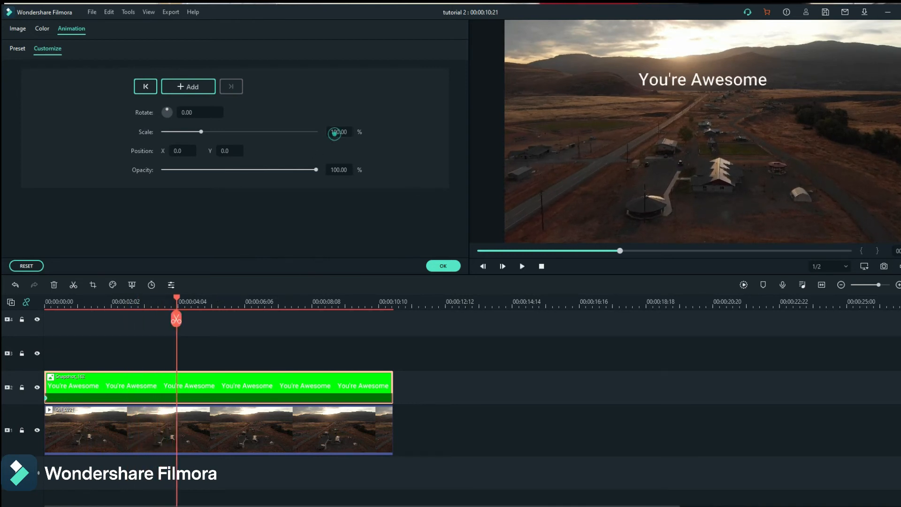
pyautogui.moveTo(334, 133); pyautogui.dragTo(381, 134)
# Step: Add a keyframe at about 00:00:08:00 on the snapshot clip with its scale enlarged to 292%
pyautogui.press('space')
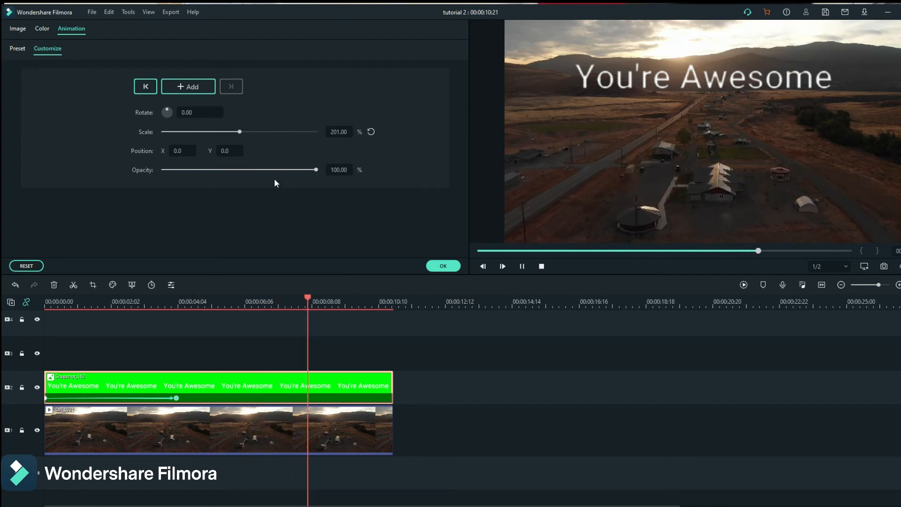
pyautogui.press('space')
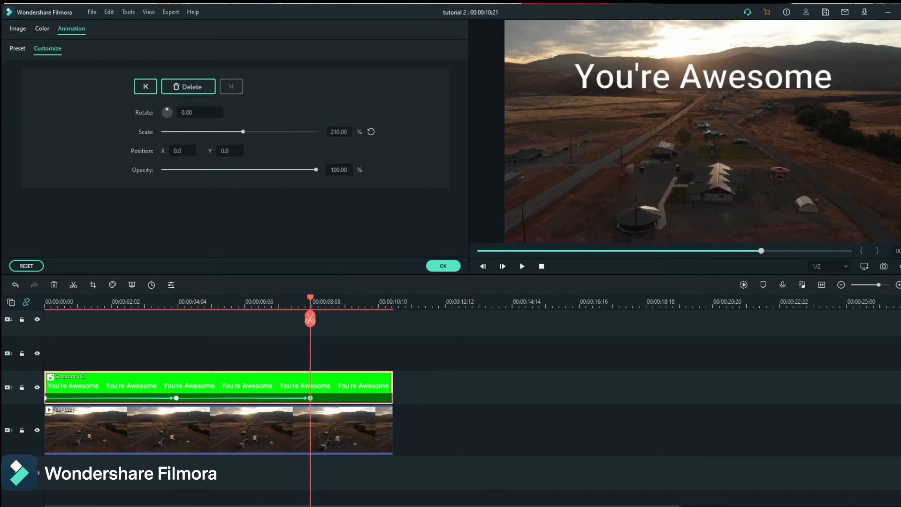
pyautogui.moveTo(243, 131); pyautogui.dragTo(274, 132)
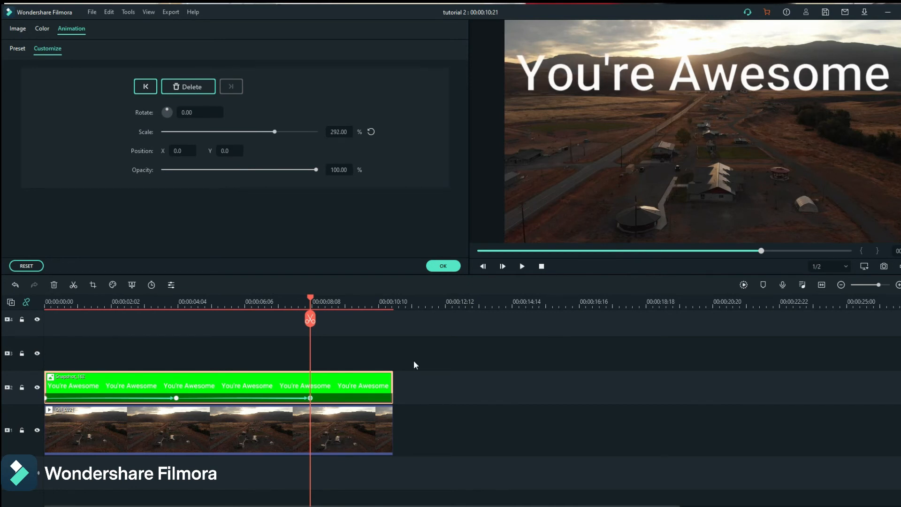
# Step: Try a further scale keyframe at the end of the snapshot clip and delete that keyframe
pyautogui.press('space')
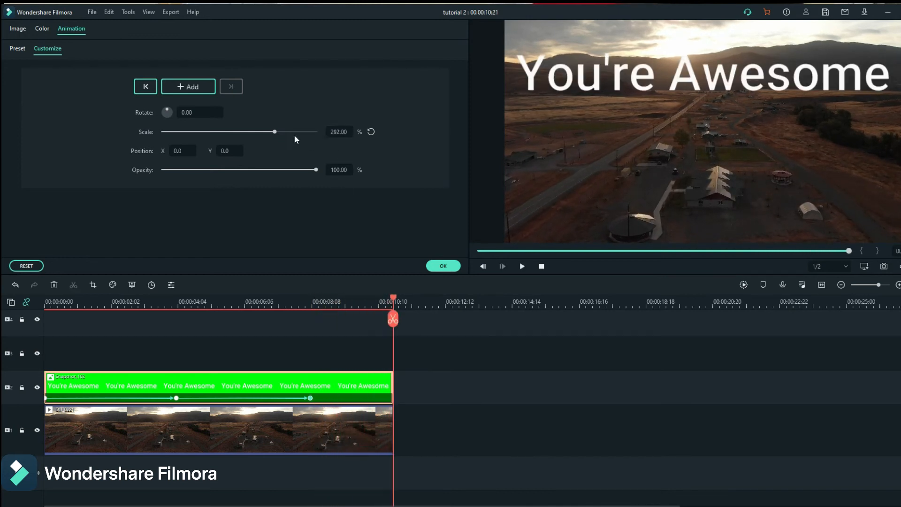
pyautogui.moveTo(274, 132); pyautogui.dragTo(407, 140)
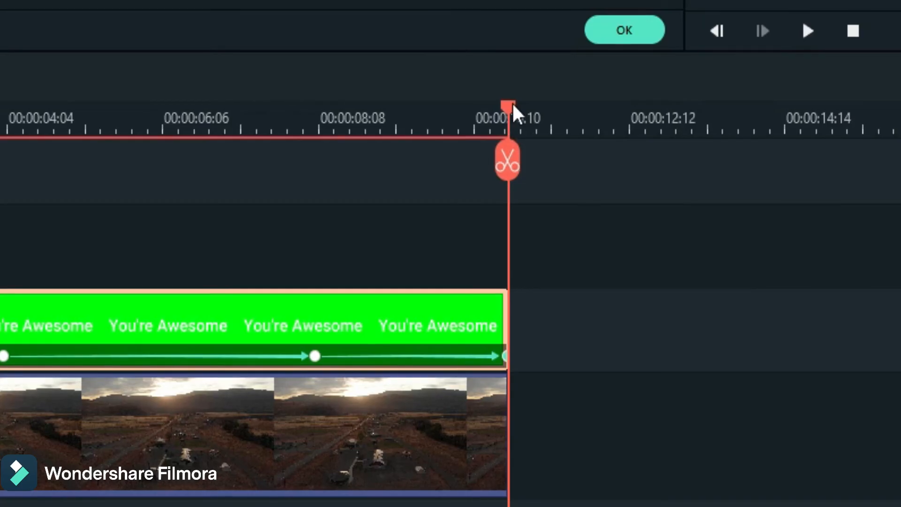
pyautogui.moveTo(511, 103); pyautogui.dragTo(315, 164)
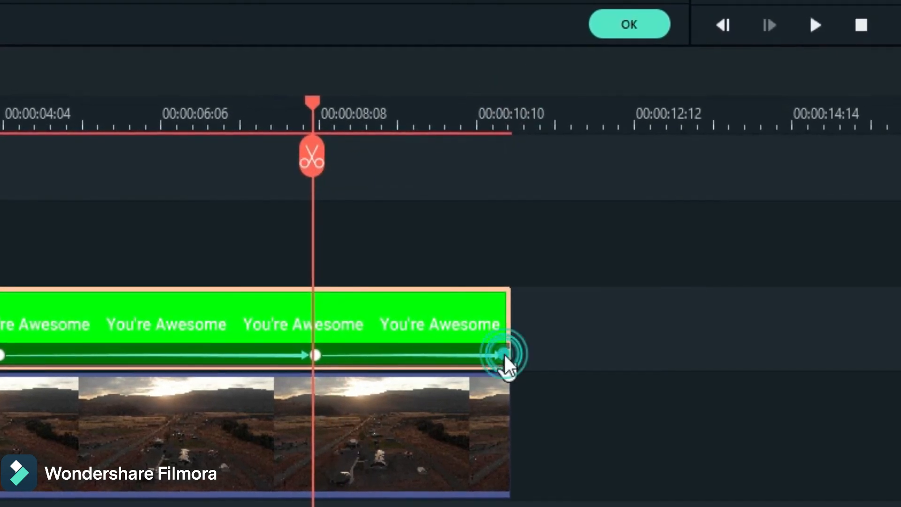
pyautogui.rightClick(506, 355)
pyautogui.click(617, 120)
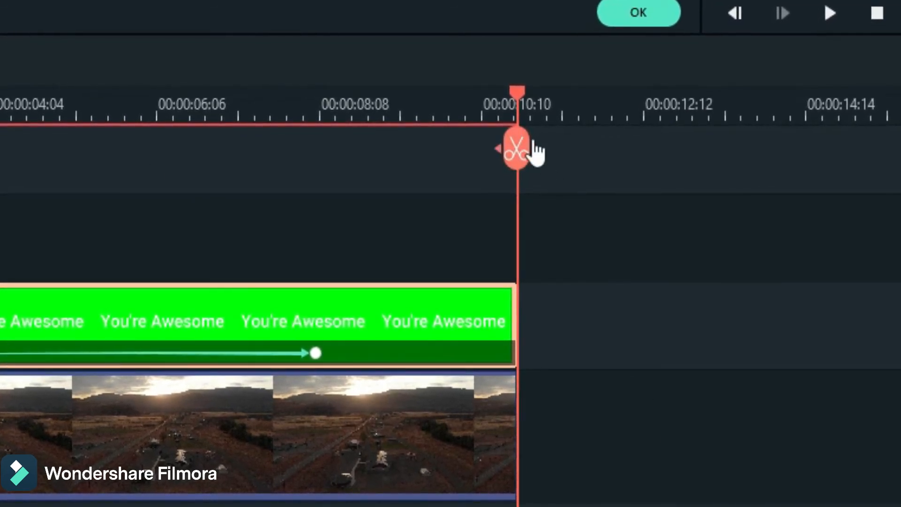
# Step: Return to the keyframe at about 00:00:08:00 and play back the remaining part of the clip
pyautogui.moveTo(518, 95); pyautogui.dragTo(309, 149)
pyautogui.click(316, 352)
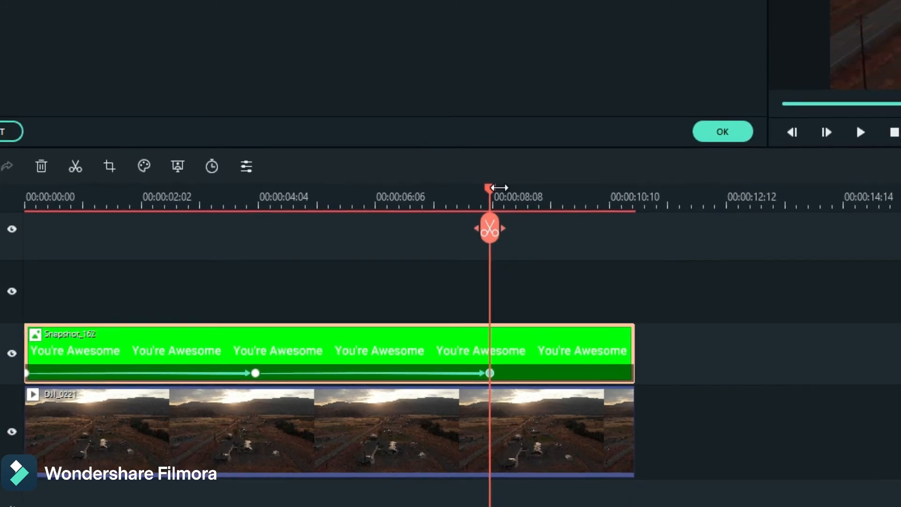
pyautogui.press('space')
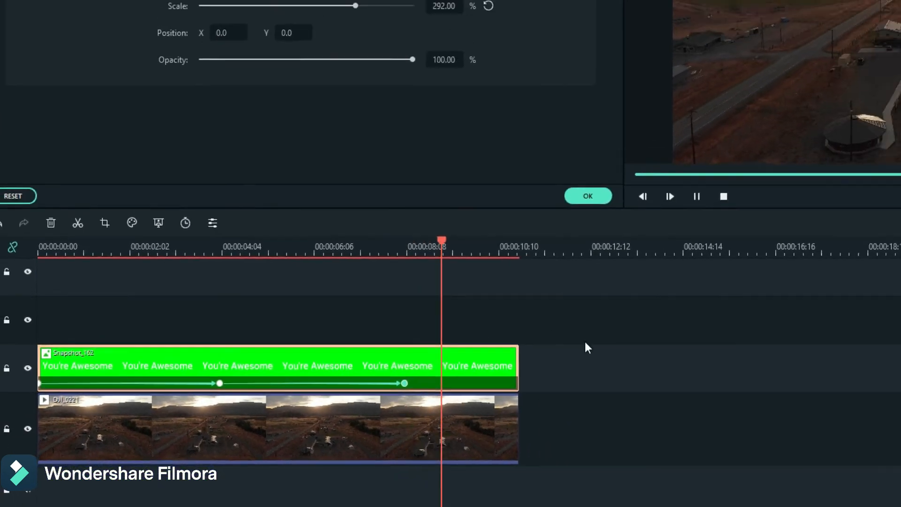
pyautogui.press('space')
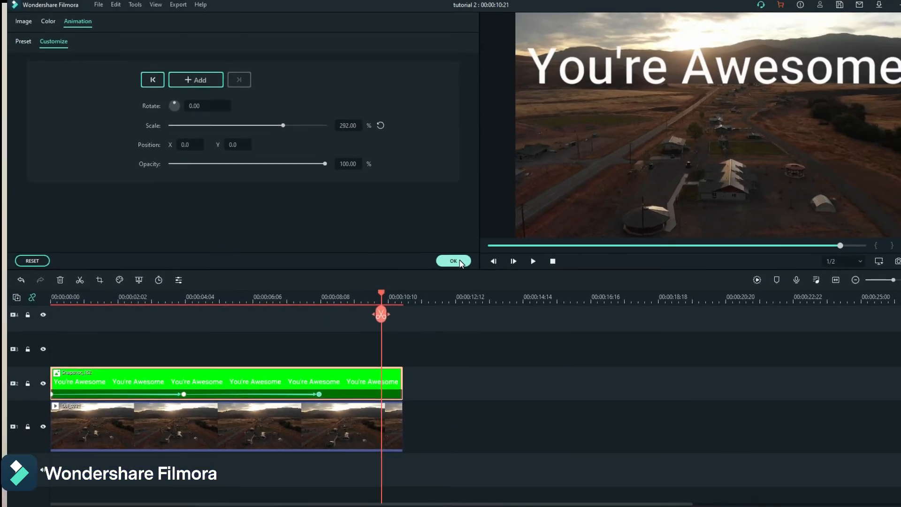